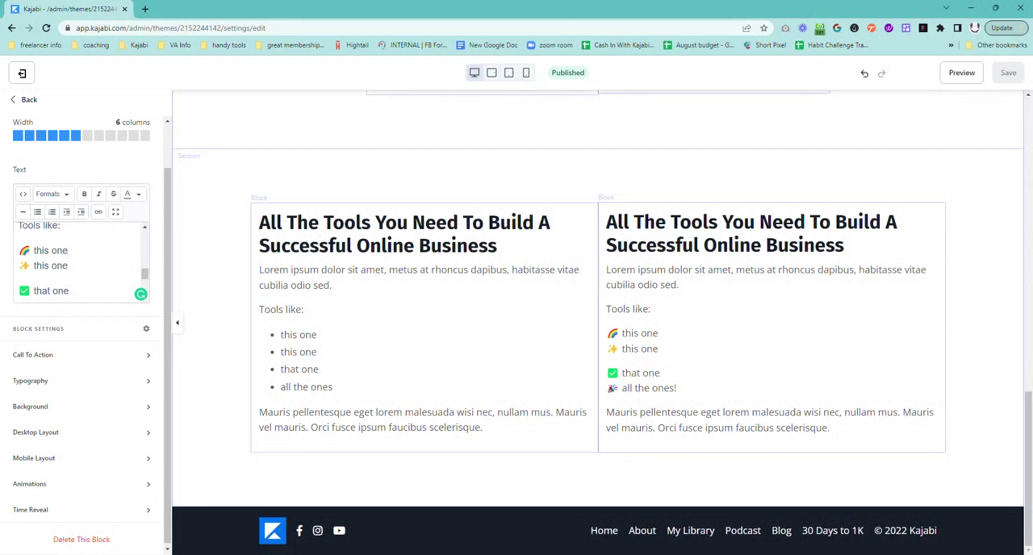
{"action": "key", "text": "super+period"}
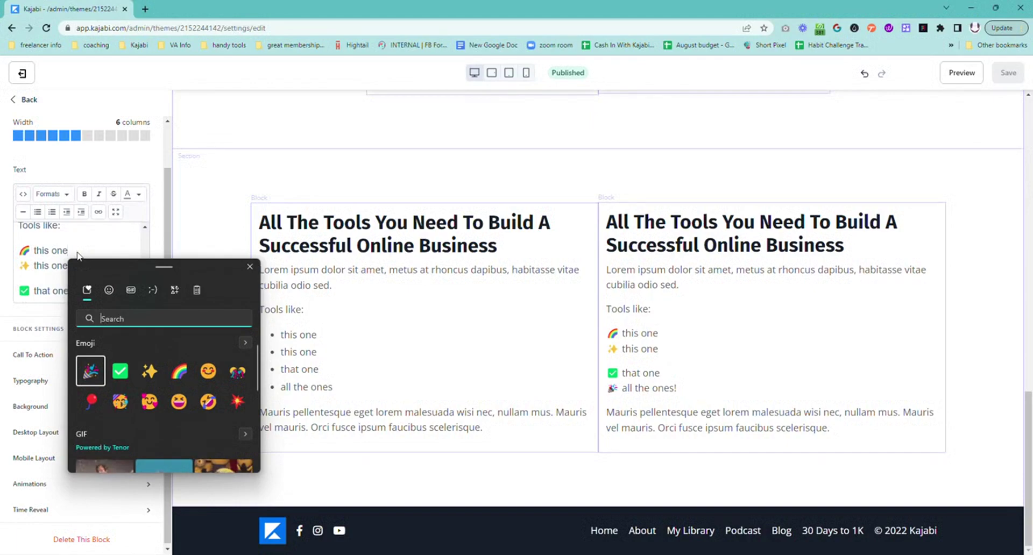
{"action": "left_click", "coordinate": [109, 291]}
{"action": "scroll", "coordinate": [167, 369], "scroll_direction": "down", "scroll_amount": 2}
{"action": "scroll", "coordinate": [166, 370], "scroll_direction": "down", "scroll_amount": 5}
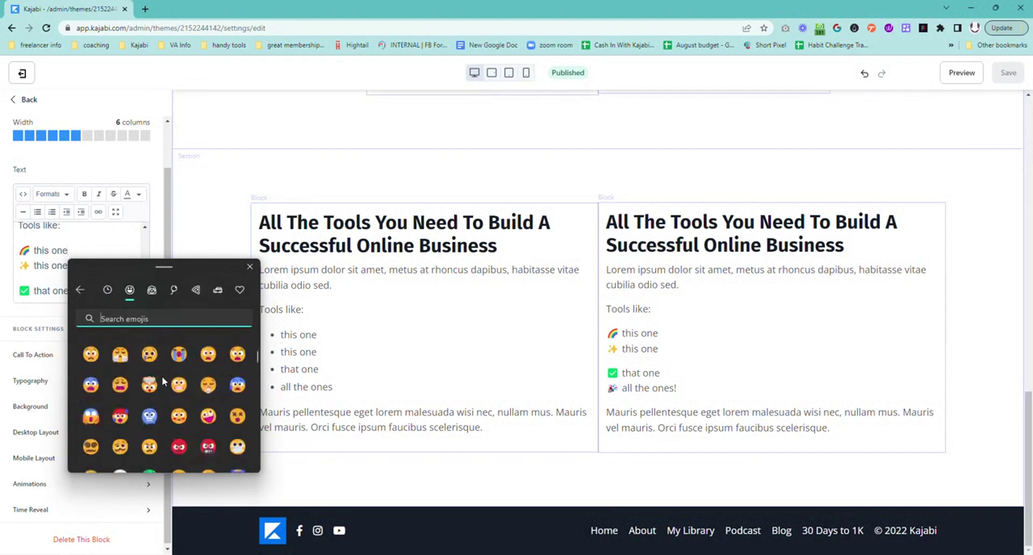
{"action": "scroll", "coordinate": [163, 376], "scroll_direction": "down", "scroll_amount": 5}
{"action": "scroll", "coordinate": [155, 380], "scroll_direction": "down", "scroll_amount": 3}
{"action": "scroll", "coordinate": [154, 376], "scroll_direction": "down", "scroll_amount": 3}
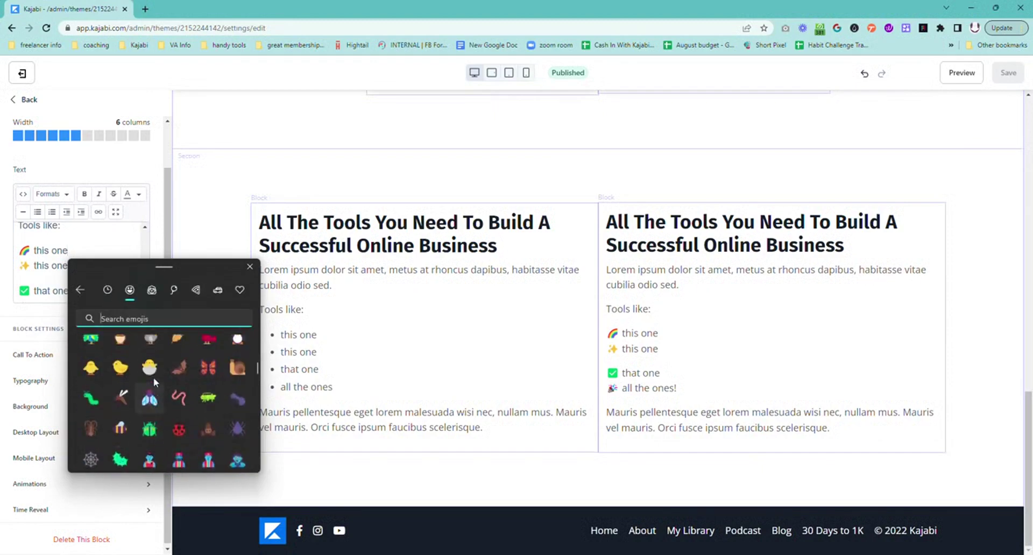
{"action": "scroll", "coordinate": [153, 376], "scroll_direction": "down", "scroll_amount": 3}
{"action": "left_click", "coordinate": [153, 375]}
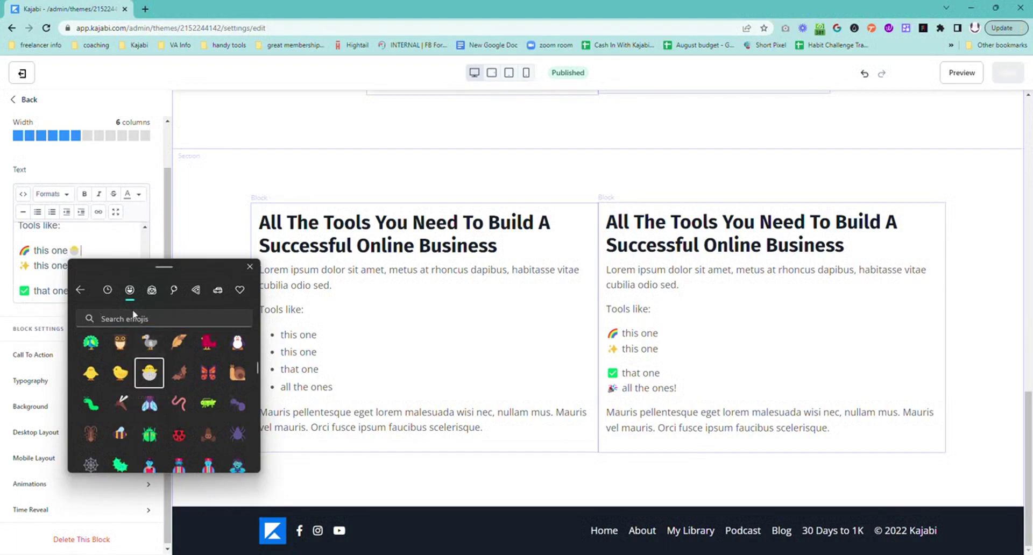
{"action": "key", "text": "Escape"}
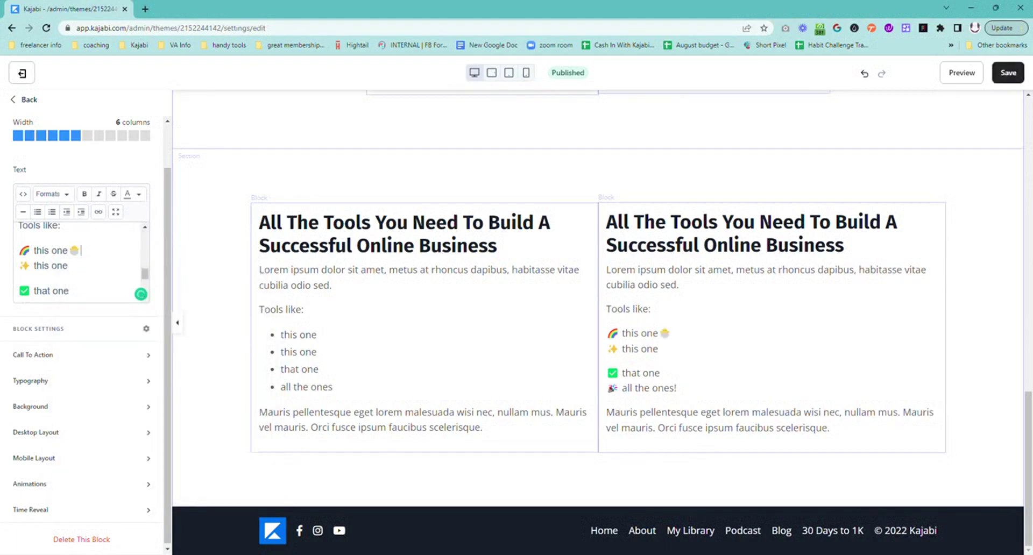
{"action": "key", "text": "shift+Left"}
{"action": "key", "text": "Right"}
{"action": "key", "text": "Delete"}
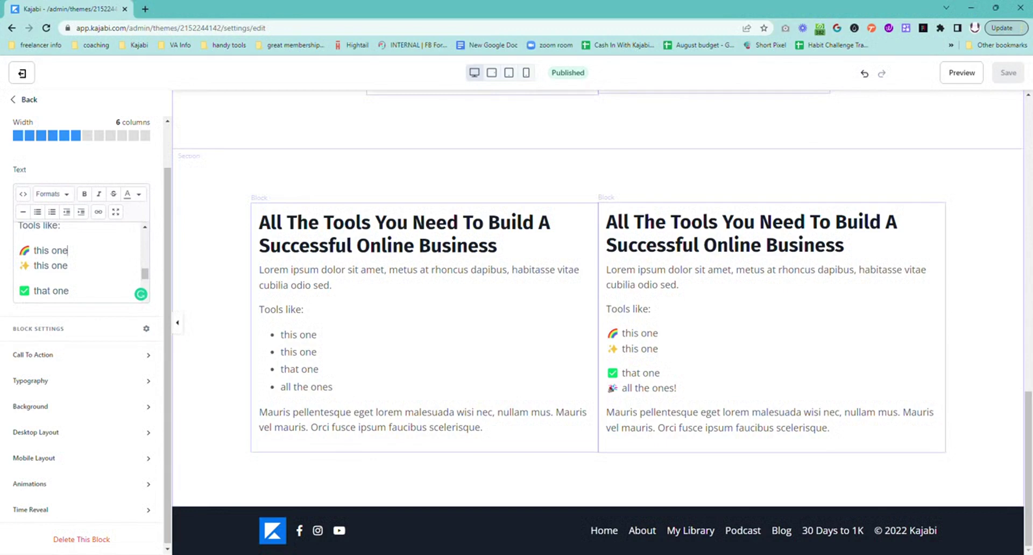
Add a chick-emoji line reading 'this is another one' below 'all the ones!'
{"action": "scroll", "coordinate": [78, 263], "scroll_direction": "down", "scroll_amount": 2}
{"action": "scroll", "coordinate": [78, 263], "scroll_direction": "up", "scroll_amount": 2}
{"action": "scroll", "coordinate": [78, 263], "scroll_direction": "down", "scroll_amount": 2}
{"action": "left_click", "coordinate": [86, 252]}
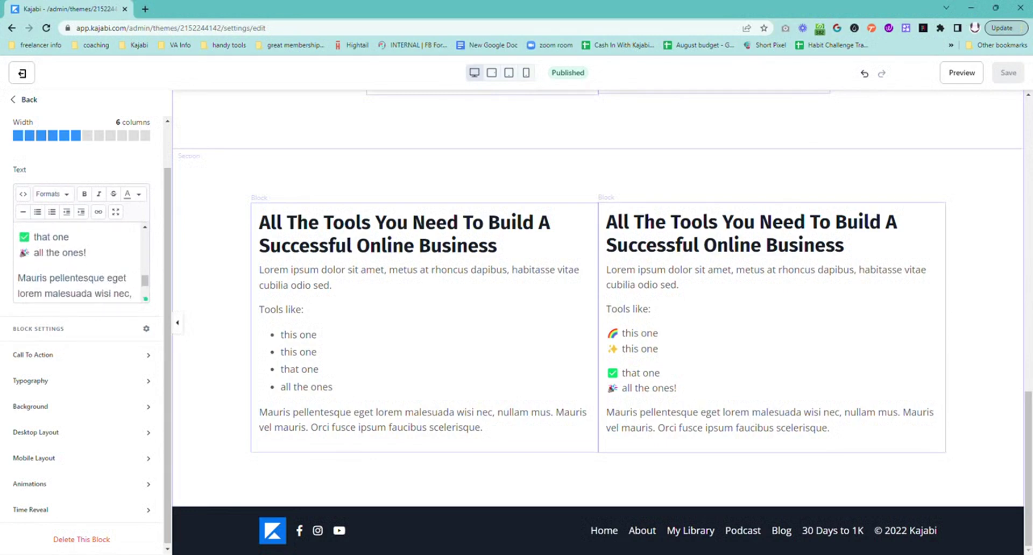
{"action": "key", "text": "Return"}
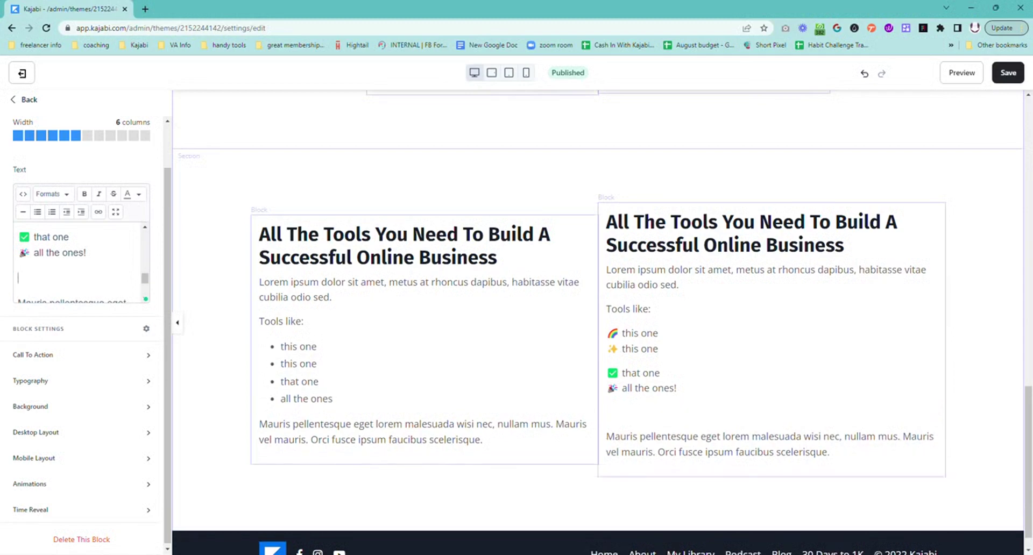
{"action": "key", "text": "super+period"}
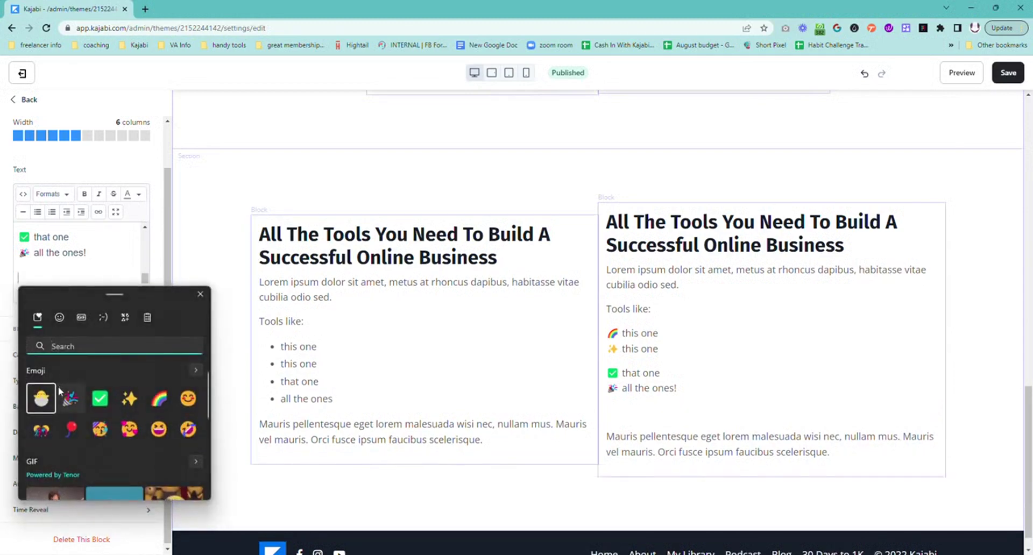
{"action": "key", "text": "Return"}
{"action": "key", "text": "Escape"}
{"action": "type", "text": "🐣 th"}
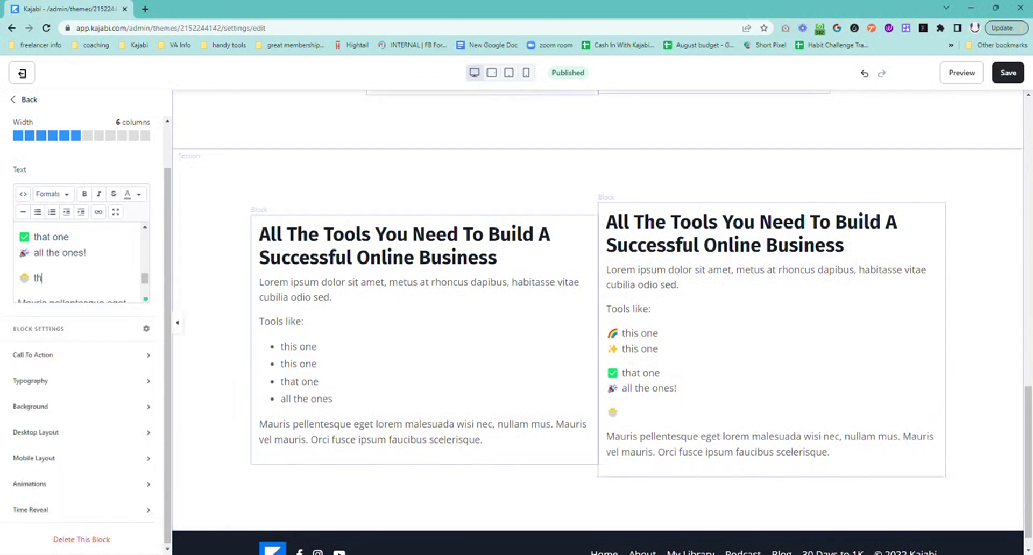
{"action": "type", "text": "is is another one"}
Add a sparkles-emoji line reading 'it depends' beneath it
{"action": "key", "text": "Return"}
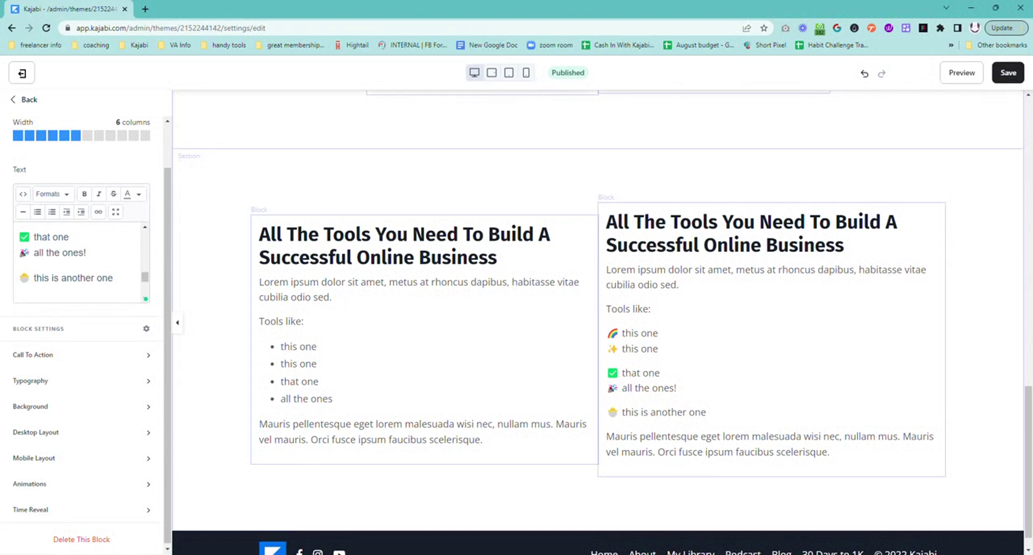
{"action": "key", "text": "super+period"}
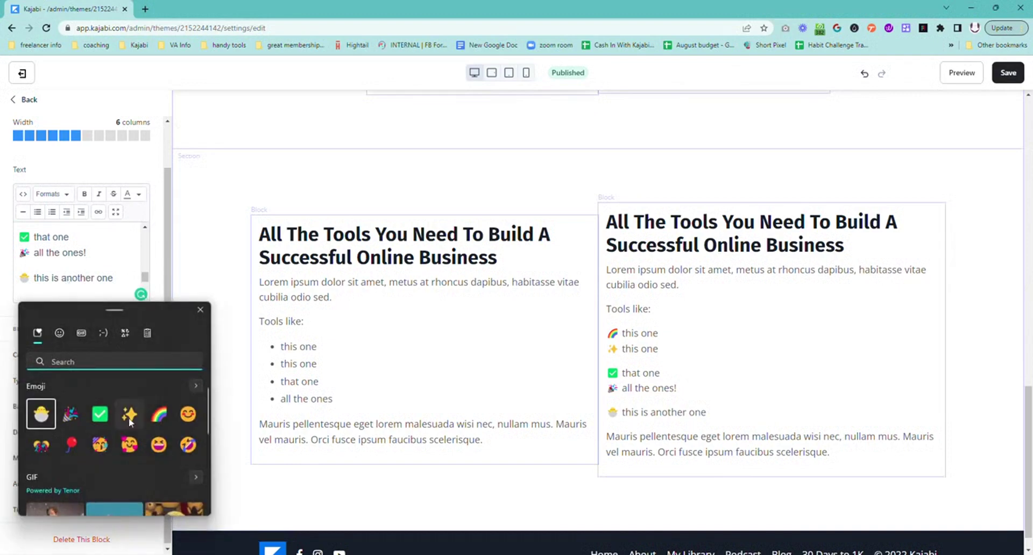
{"action": "key", "text": "Right"}
{"action": "key", "text": "Right"}
{"action": "key", "text": "Right"}
{"action": "key", "text": "Return"}
{"action": "key", "text": "Escape"}
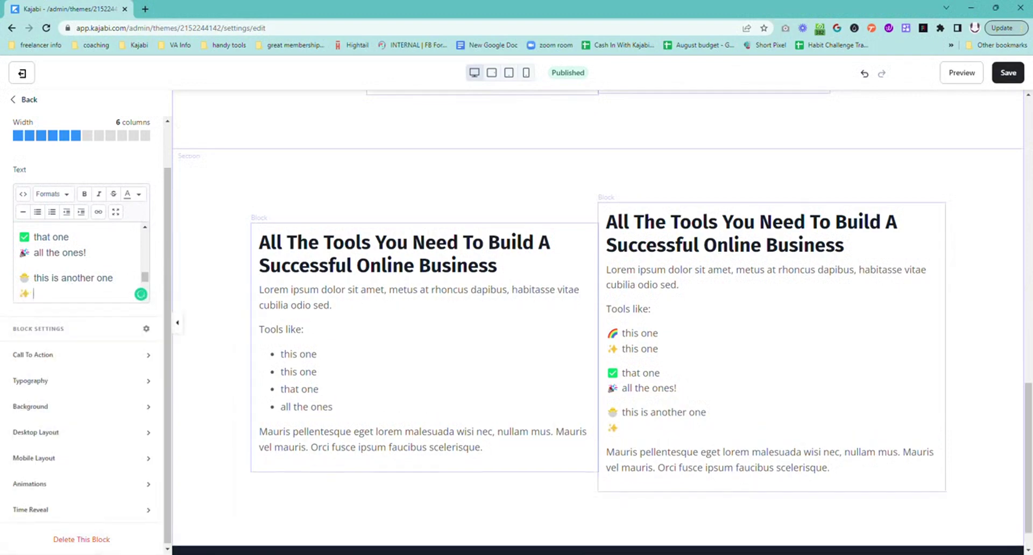
{"action": "type", "text": "it depends"}
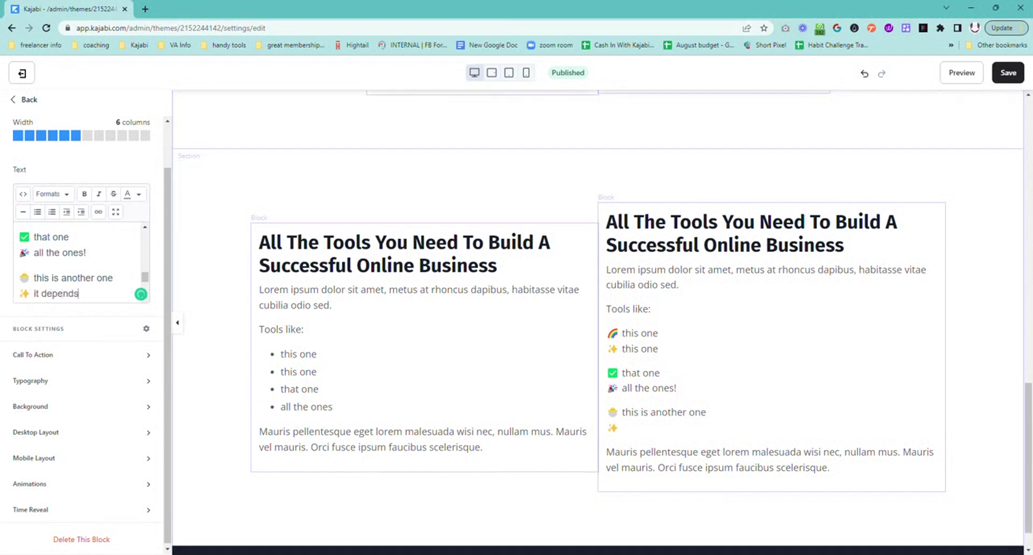